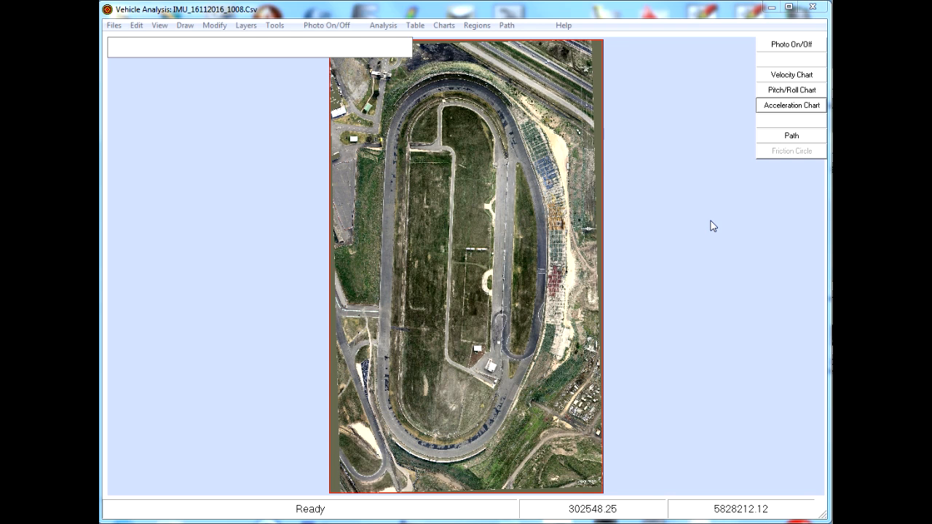
Load the data file IMU_16112016_1008.Csv from the C:\VTA_Road\Work folder
click(113, 26)
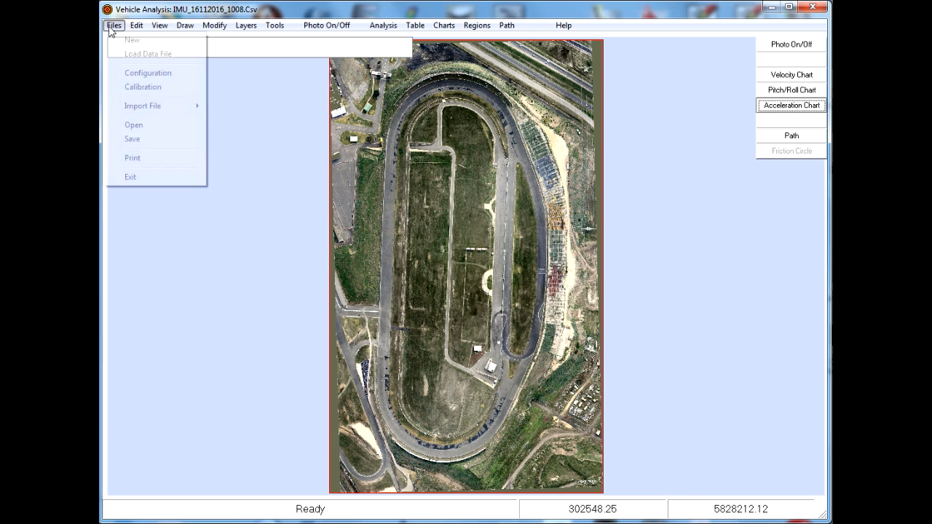
click(131, 55)
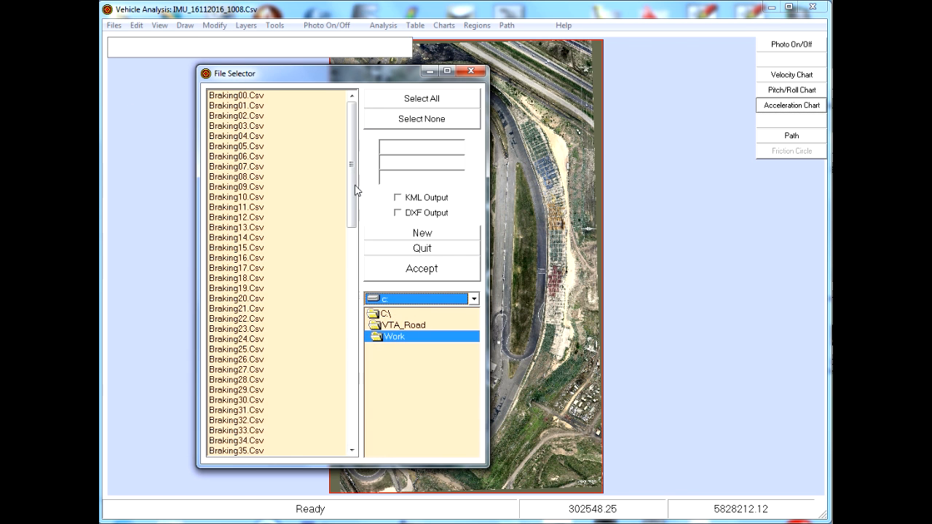
drag(356, 190, 298, 351)
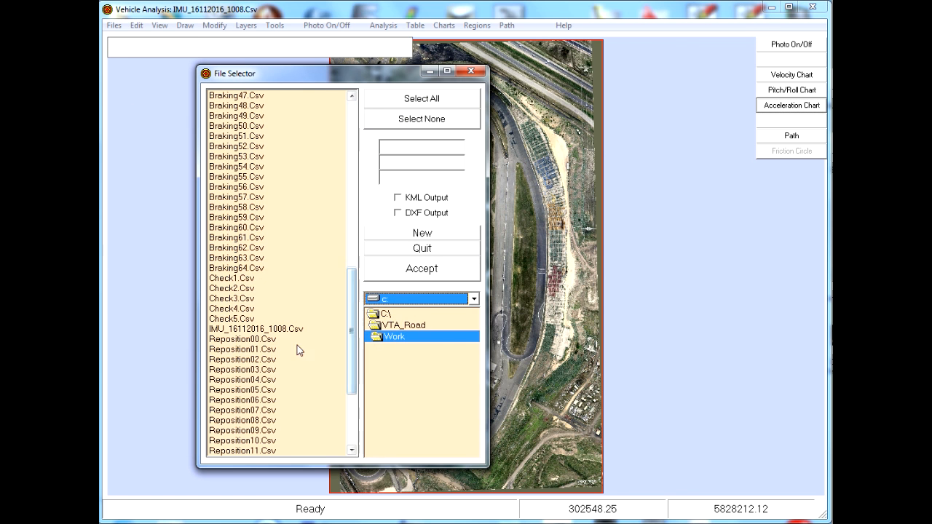
click(282, 333)
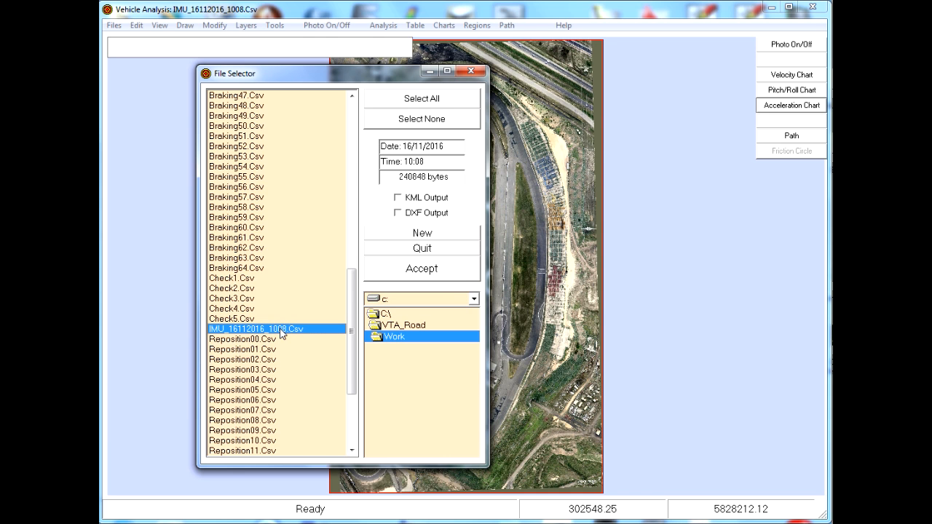
click(416, 270)
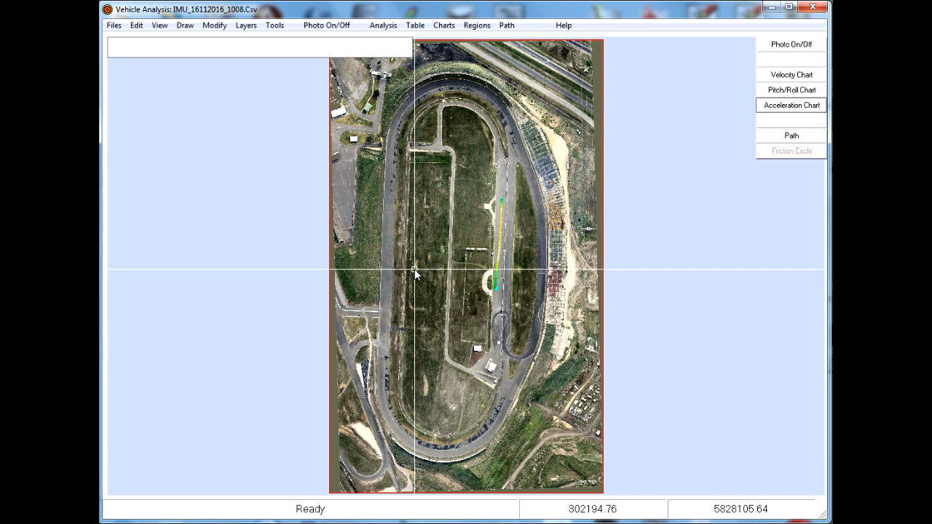
Set the start of a segment to extract at frame 291 on the velocity chart, just before the main acceleration
right_click(449, 316)
click(488, 359)
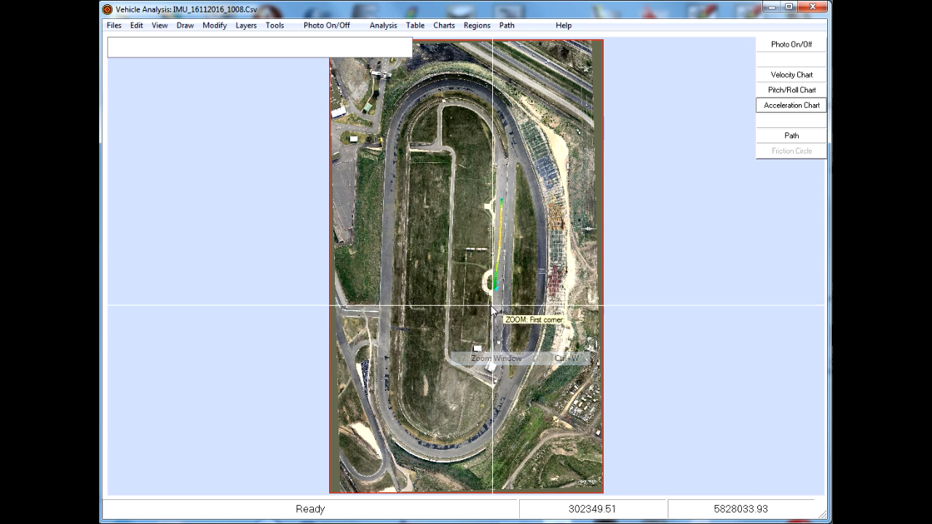
click(471, 301)
click(535, 187)
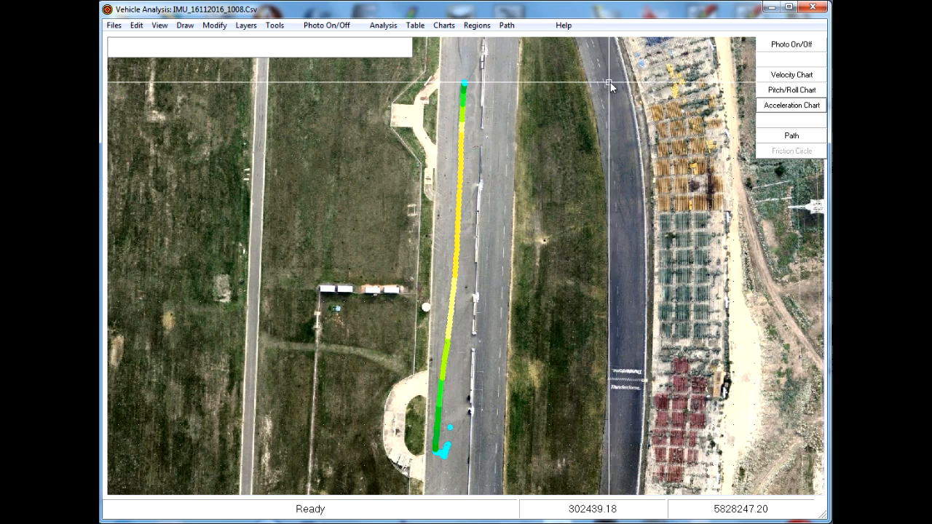
click(799, 76)
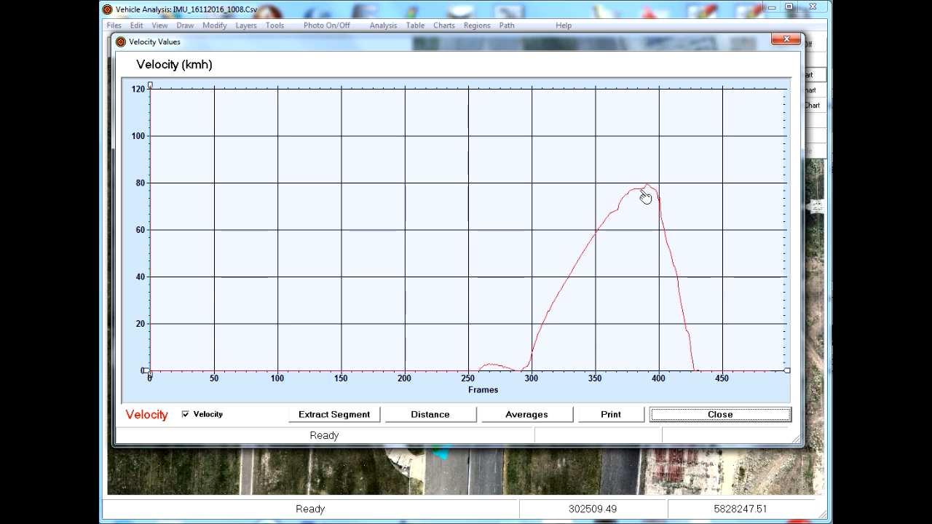
click(517, 312)
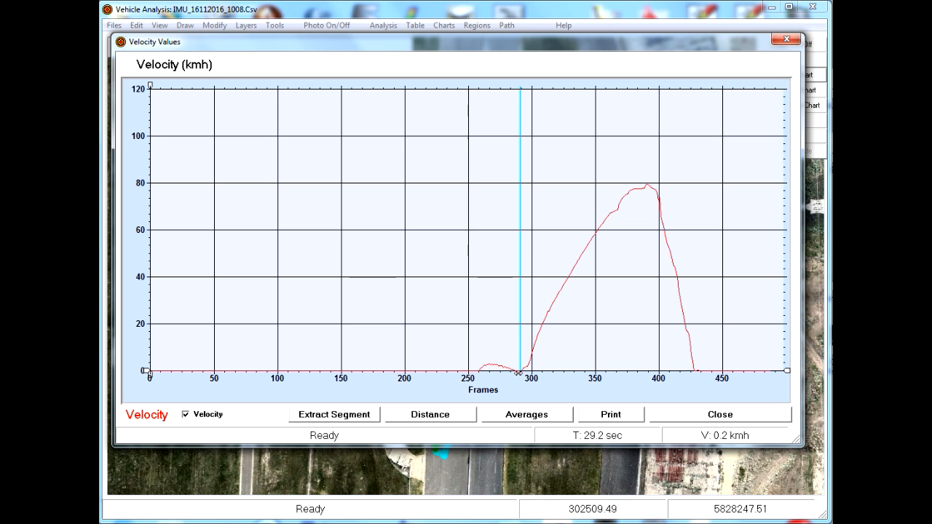
drag(522, 355, 522, 355)
click(331, 416)
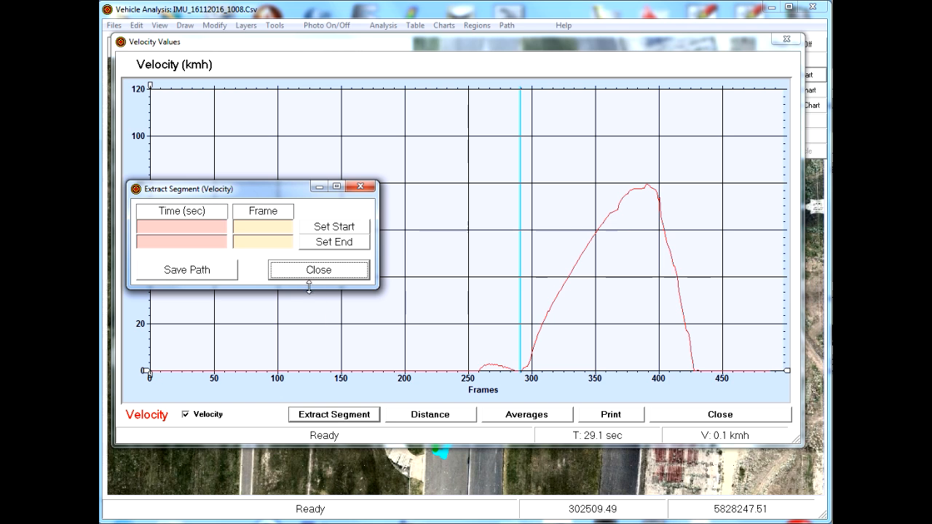
click(336, 228)
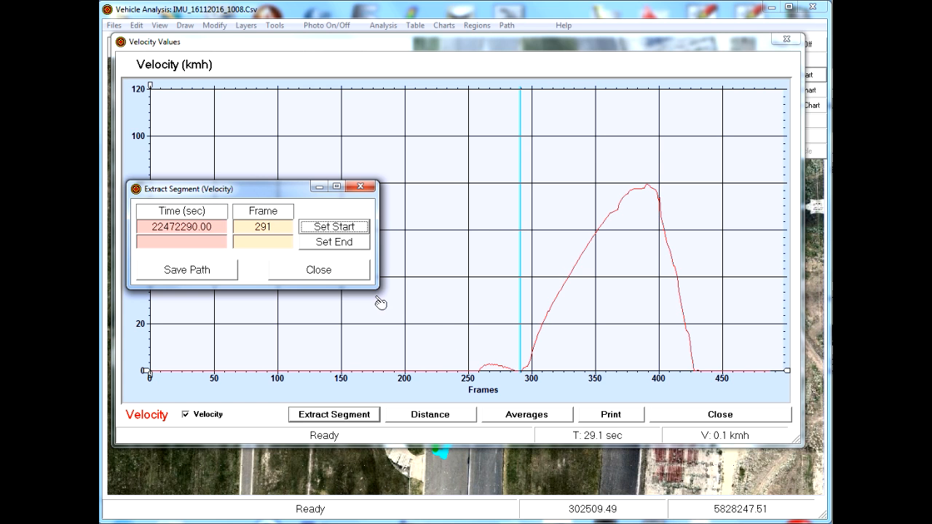
Set the segment's end at frame 431 on the velocity chart, just after the vehicle comes to a stop
drag(291, 191, 282, 415)
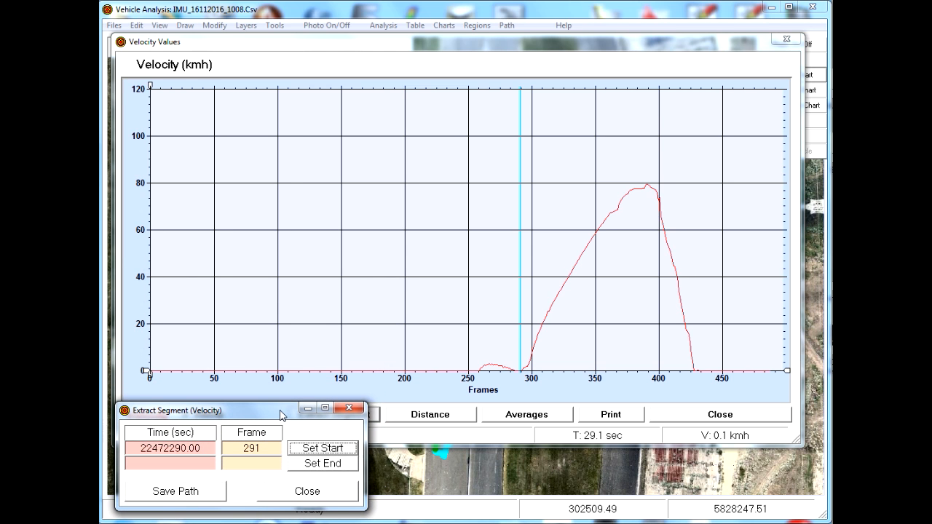
click(532, 357)
drag(534, 358, 701, 374)
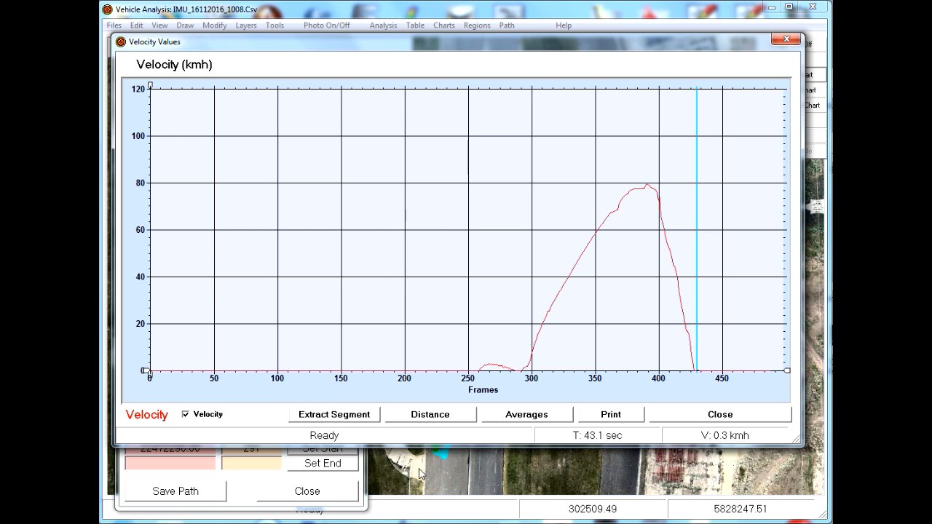
click(236, 483)
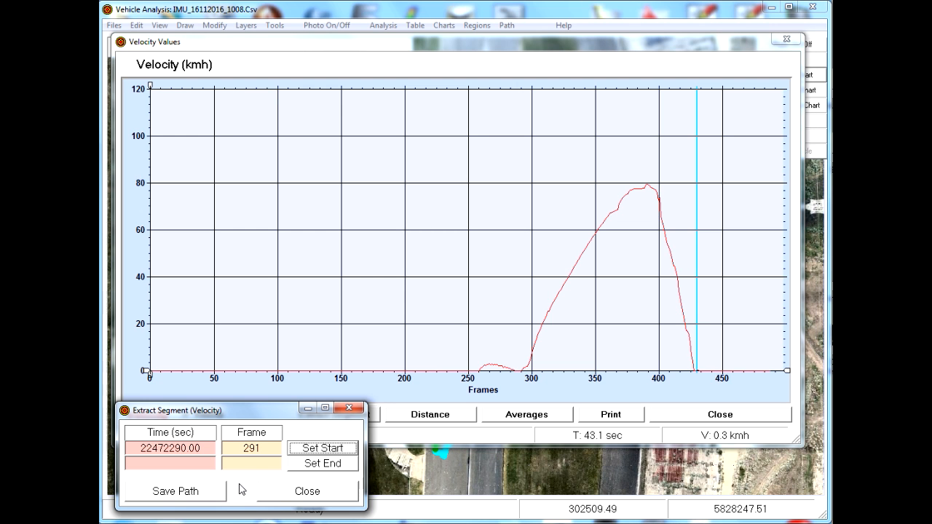
click(328, 469)
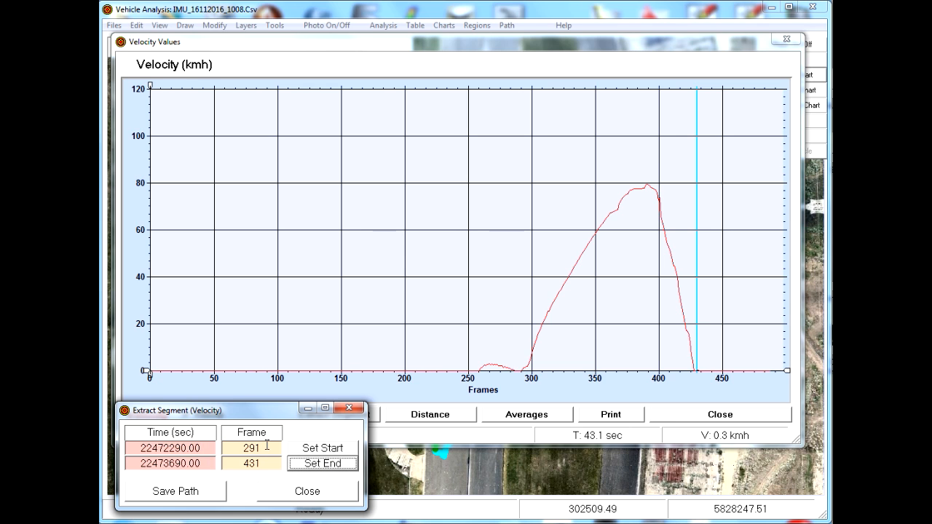
Save the extracted segment as Test2 in the Work folder and finish the segment extraction
click(174, 493)
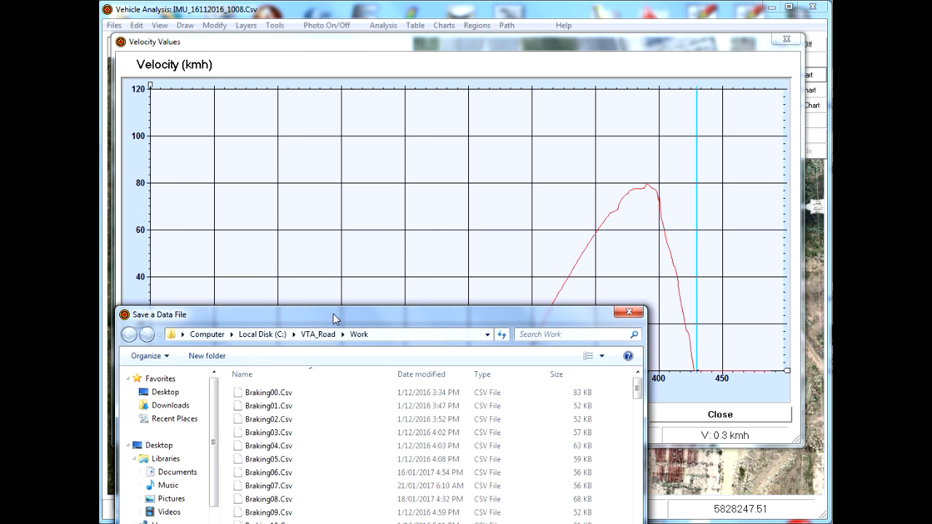
drag(334, 317, 363, 142)
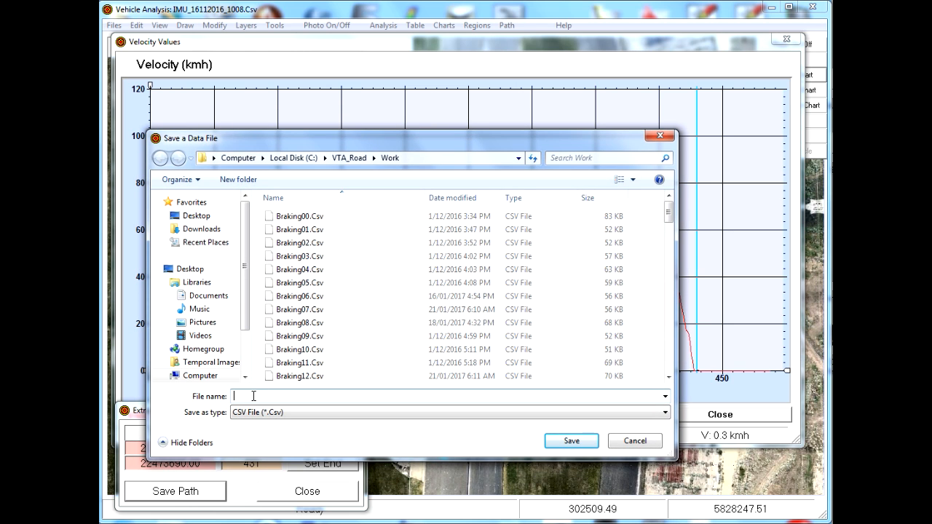
text(Test2)
click(573, 443)
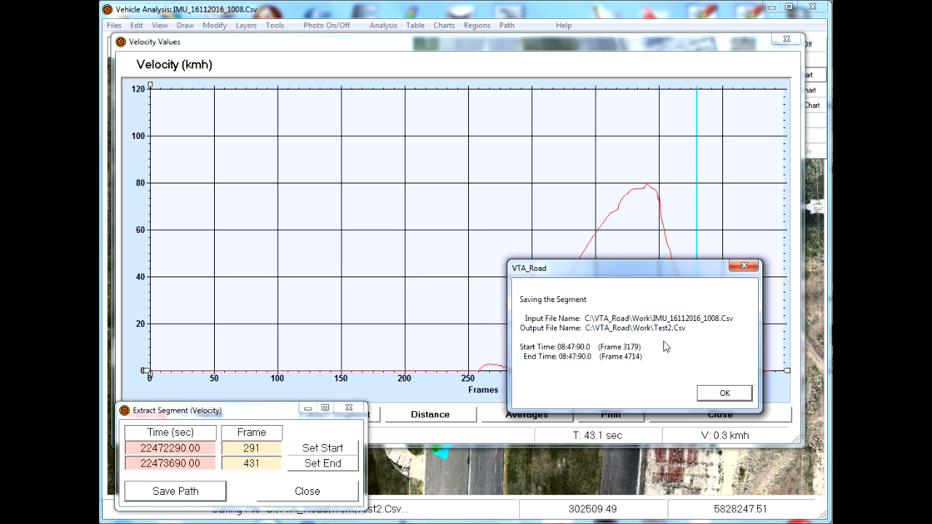
click(725, 394)
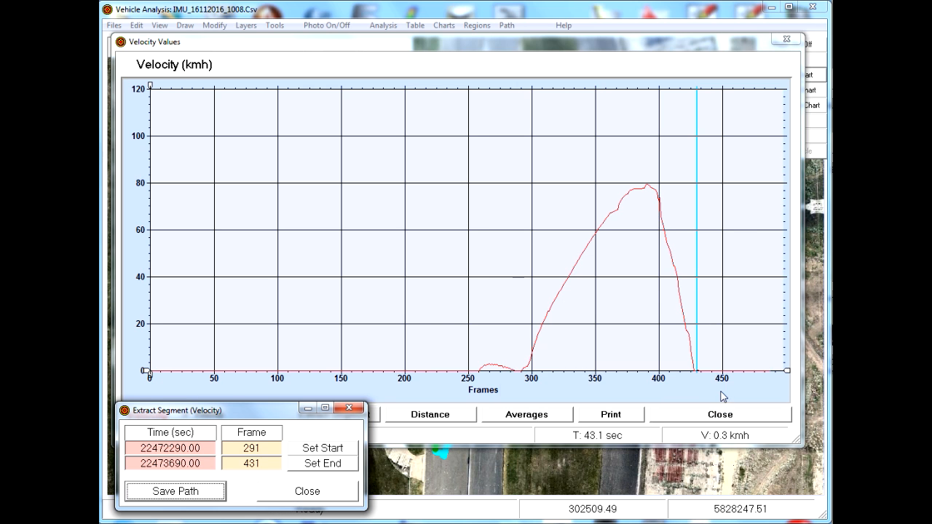
click(308, 492)
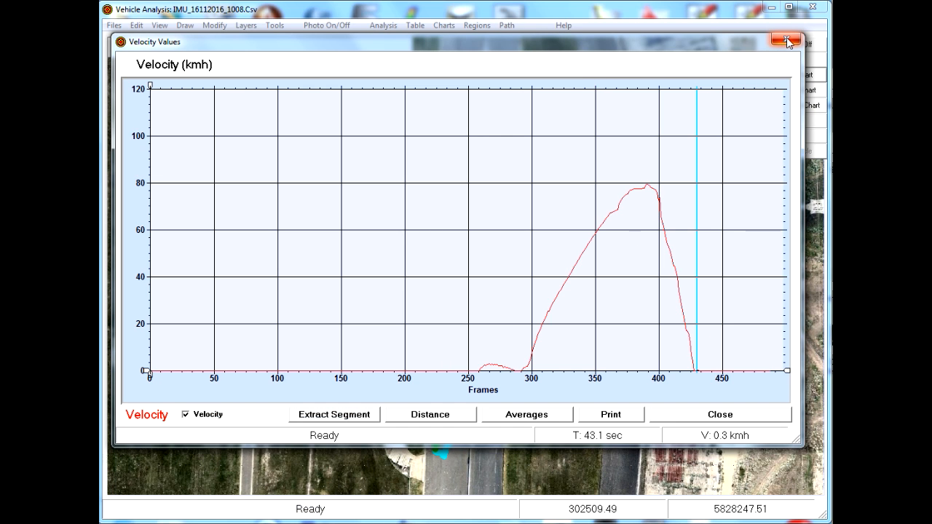
Leave the velocity chart and examine the full recording's GX, GY and GZ traces in the acceleration chart
click(752, 413)
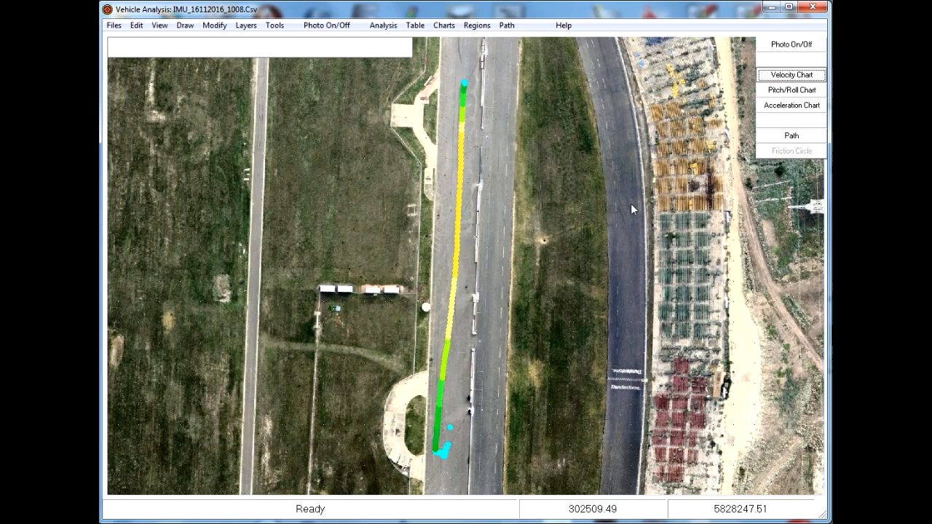
click(793, 107)
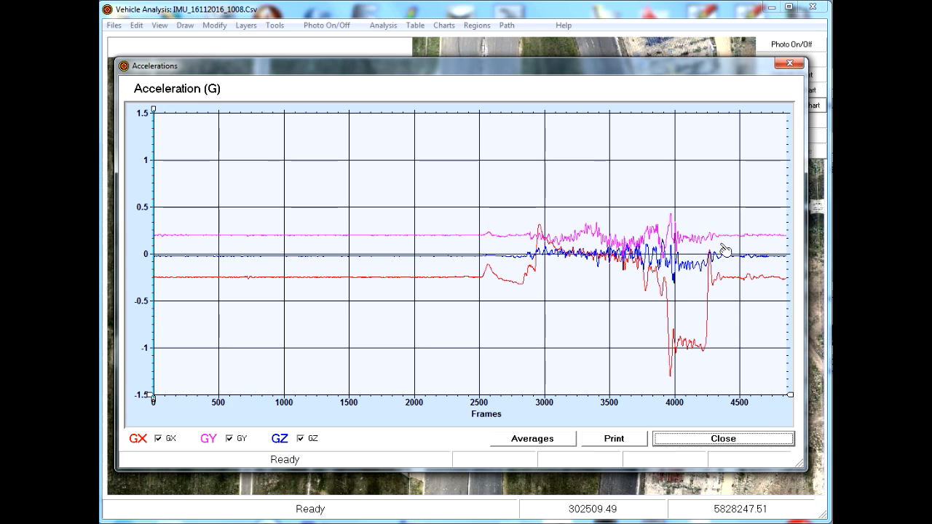
click(724, 439)
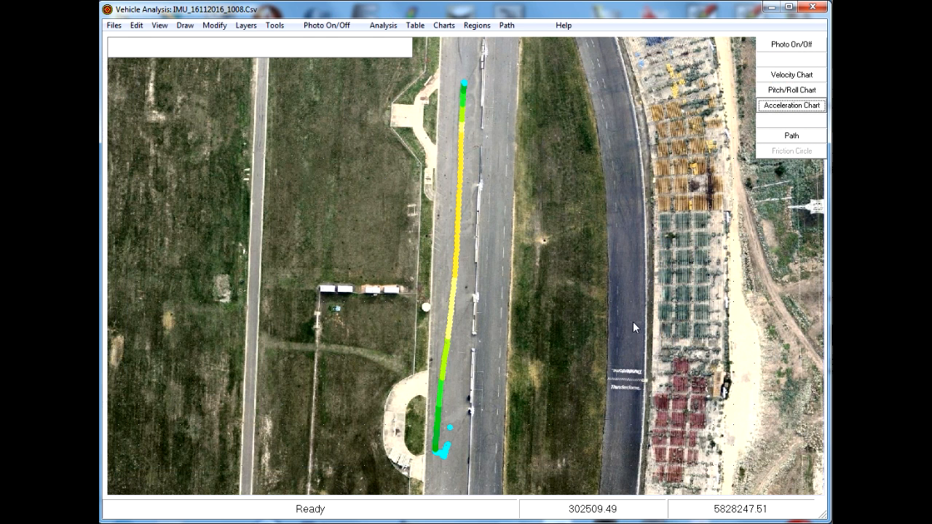
Start a new drawing without saving the current one and load the segment file Test2.Csv
click(114, 26)
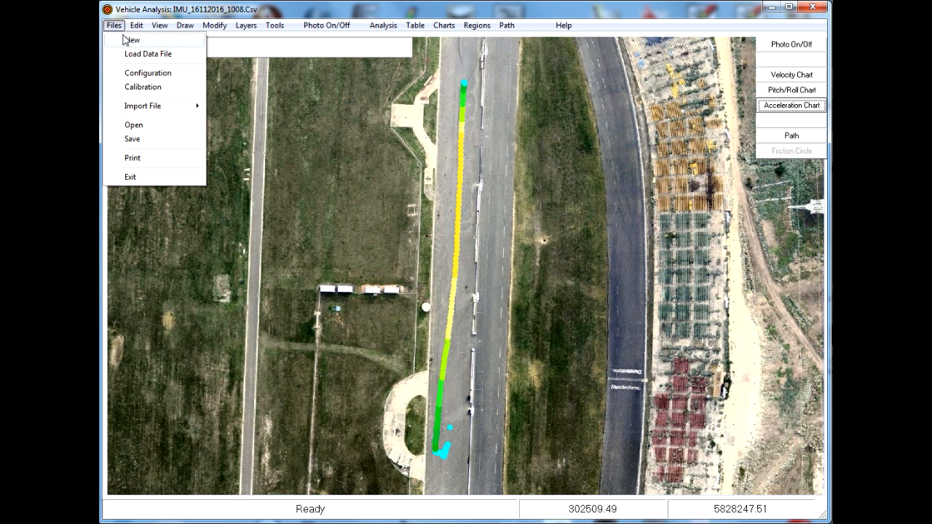
click(130, 41)
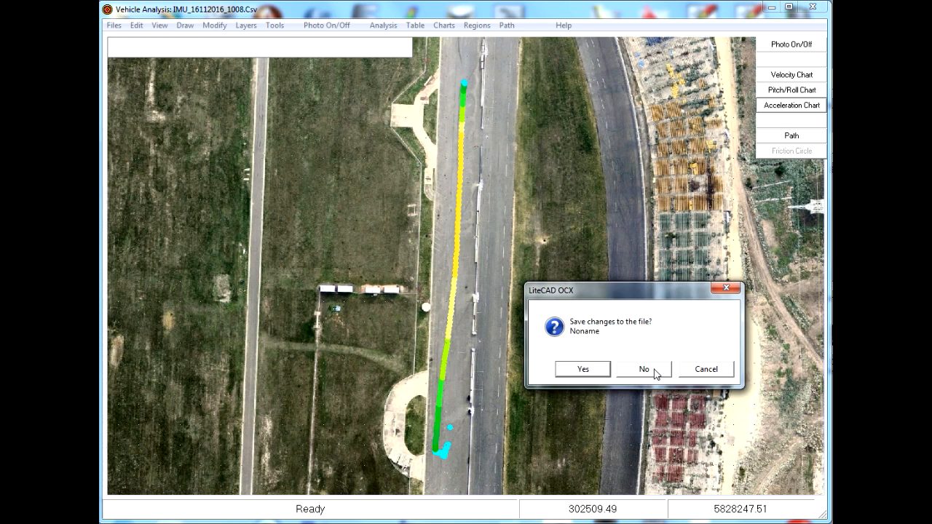
click(644, 370)
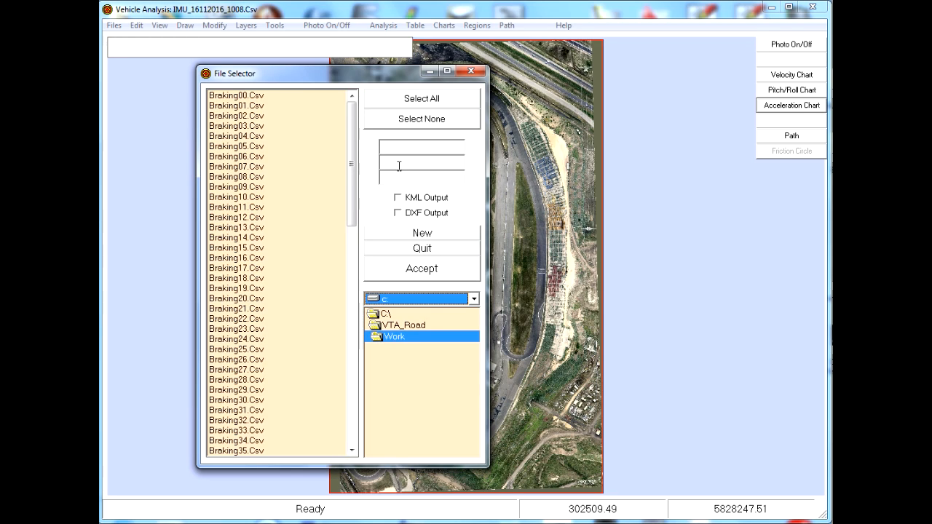
drag(353, 193, 361, 410)
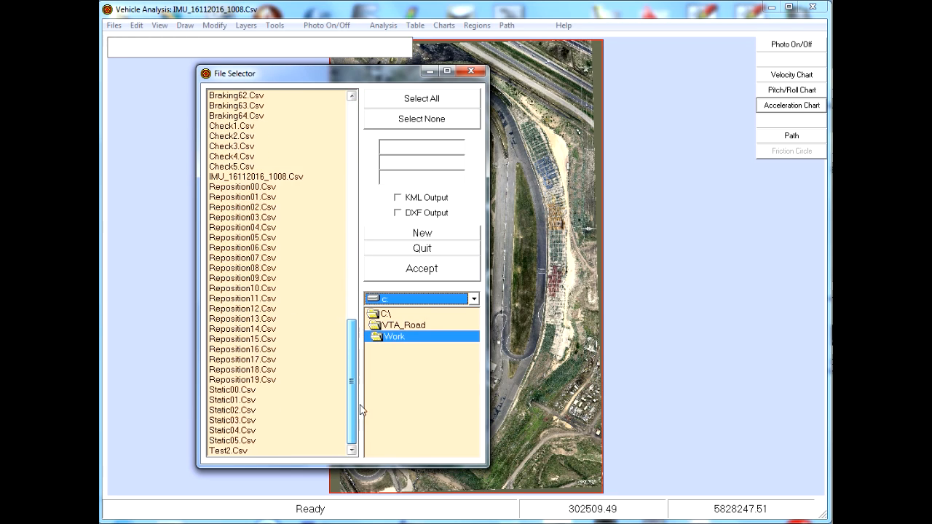
click(219, 451)
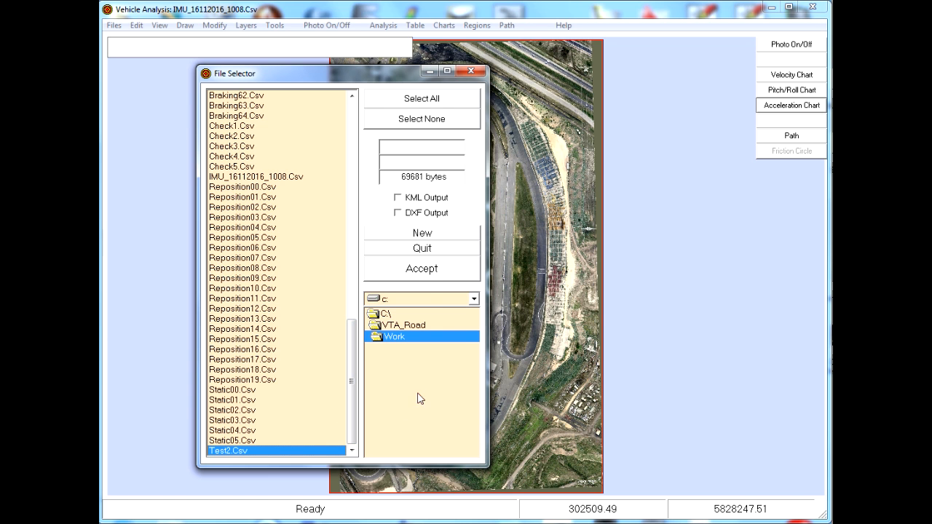
click(423, 269)
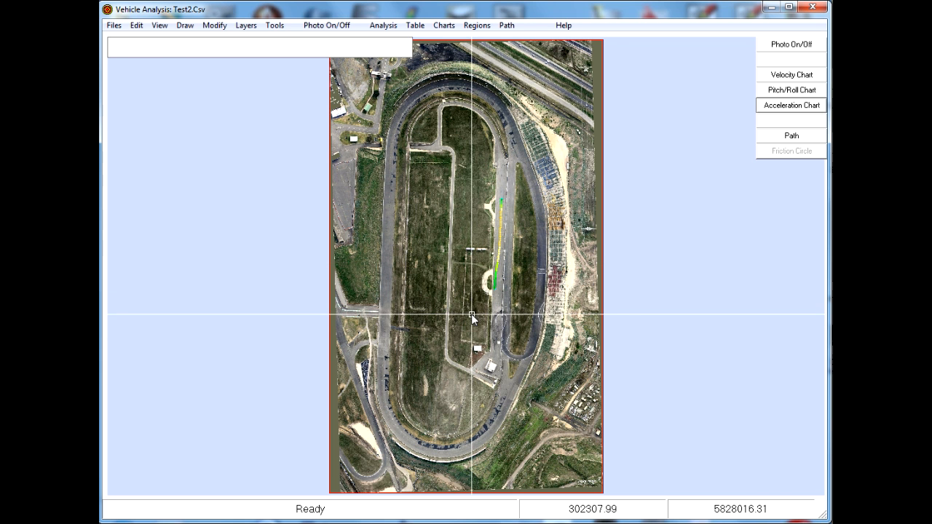
Examine the velocity chart of the Test2 segment, reading the time and speed around the peak near frame 100
right_click(472, 316)
click(512, 356)
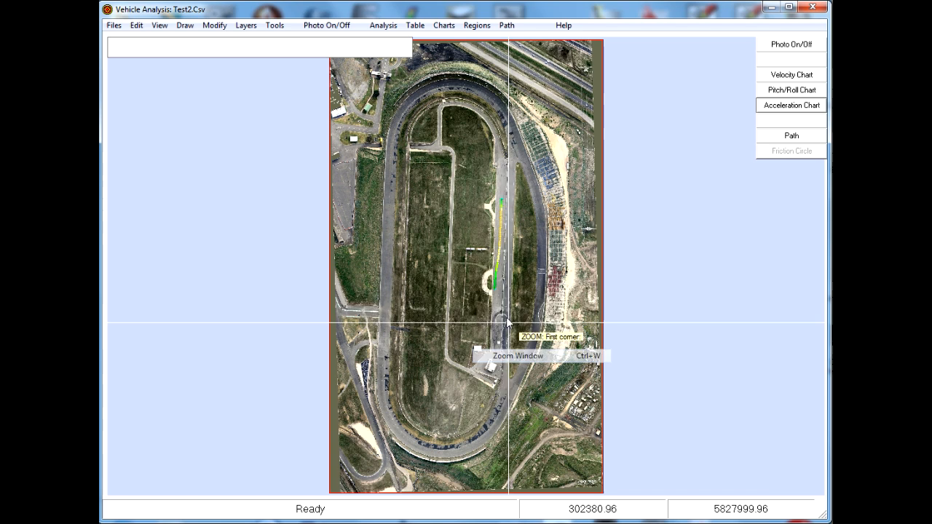
click(471, 297)
click(518, 187)
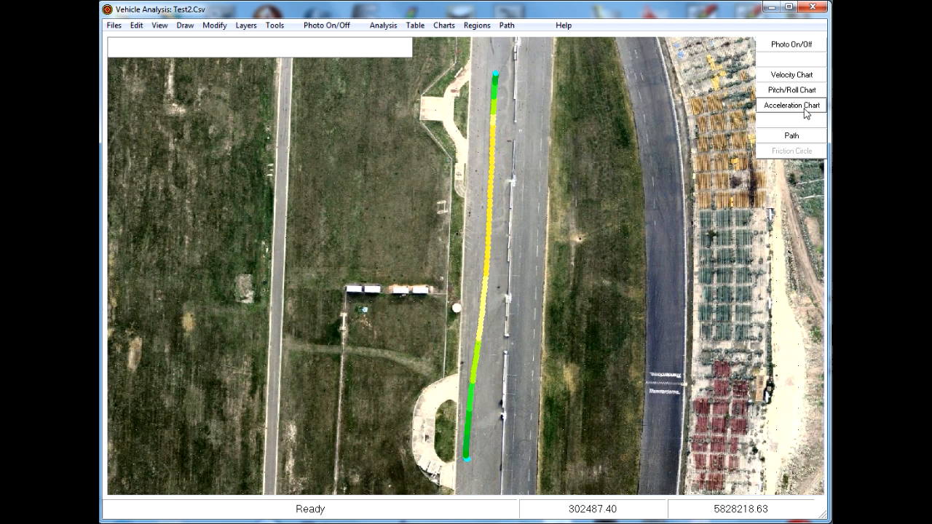
click(797, 76)
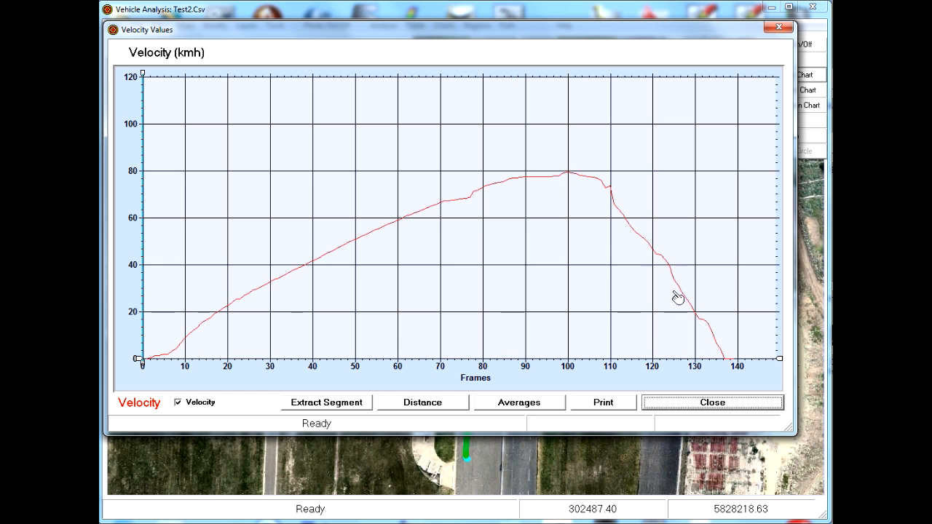
click(566, 251)
drag(571, 251, 575, 252)
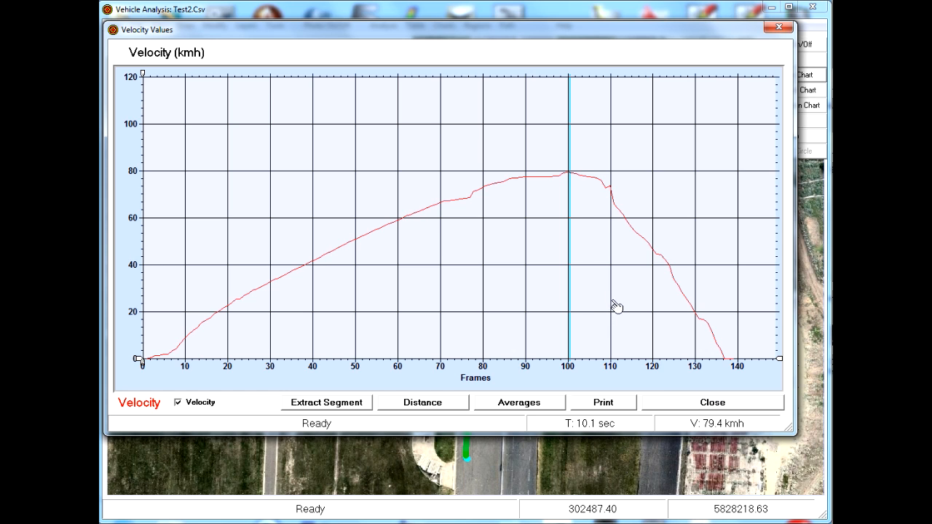
click(572, 300)
drag(572, 300, 578, 302)
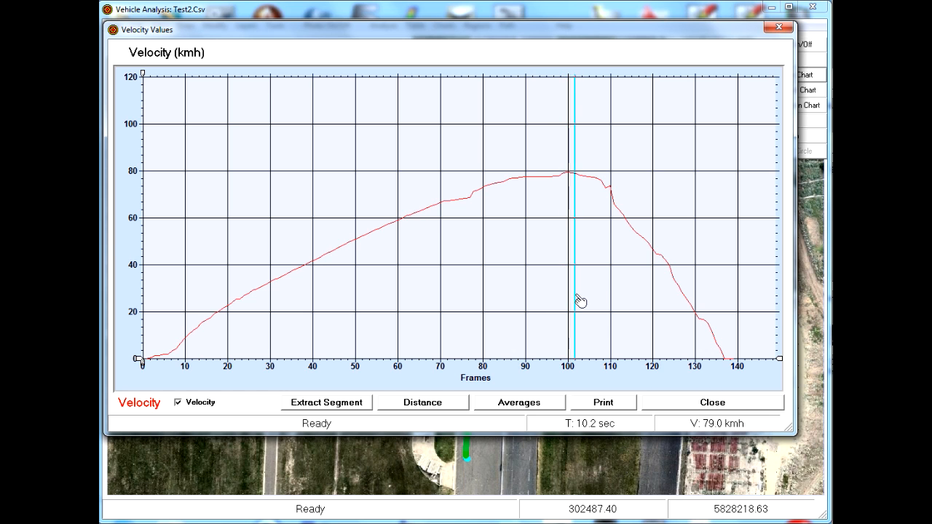
click(710, 405)
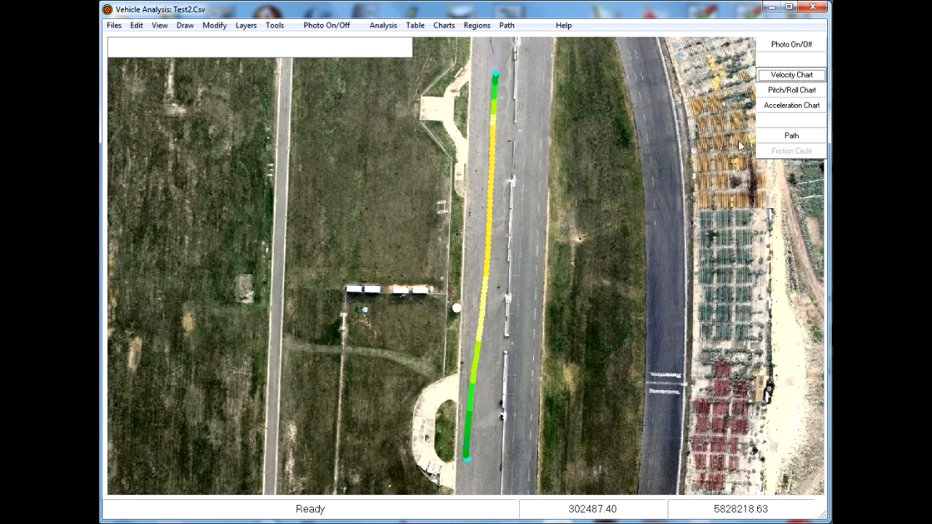
Show only the GX trace in the Test2 acceleration chart and read the acceleration at its lowest peak under braking
click(792, 106)
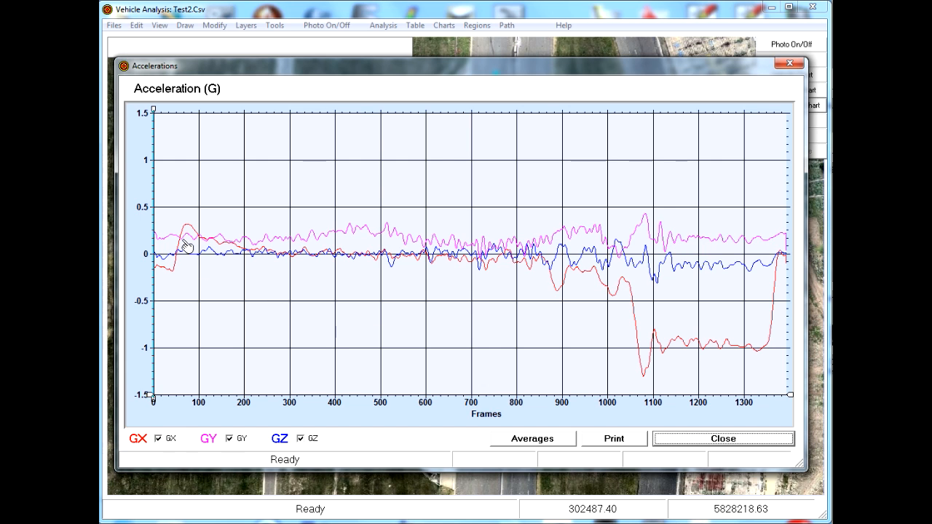
click(229, 438)
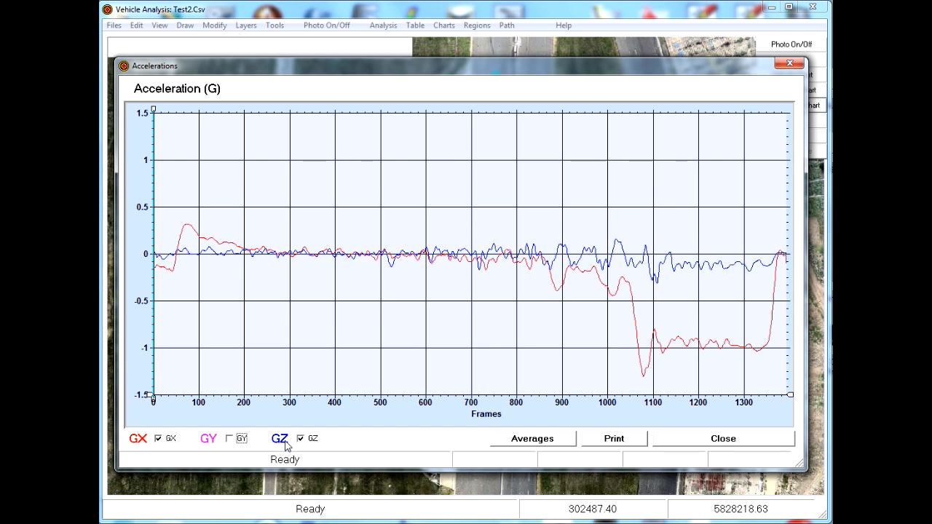
click(300, 440)
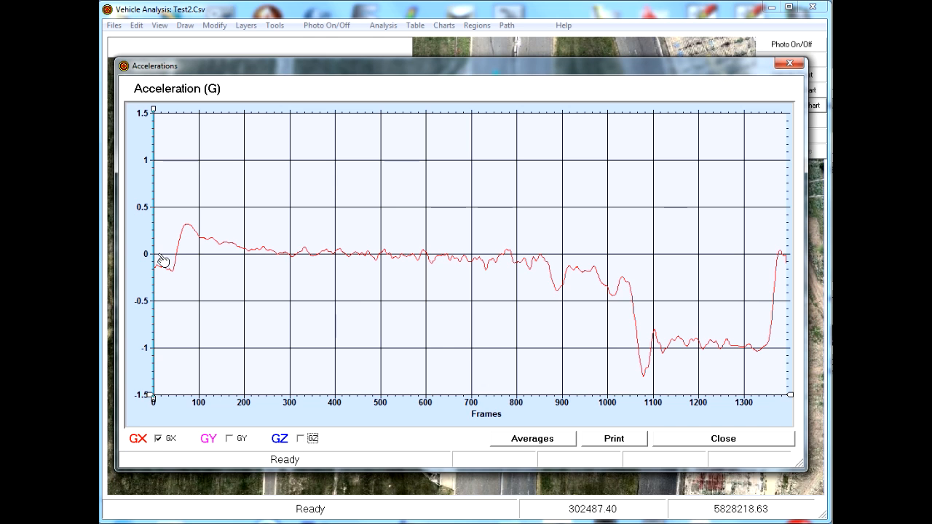
click(646, 389)
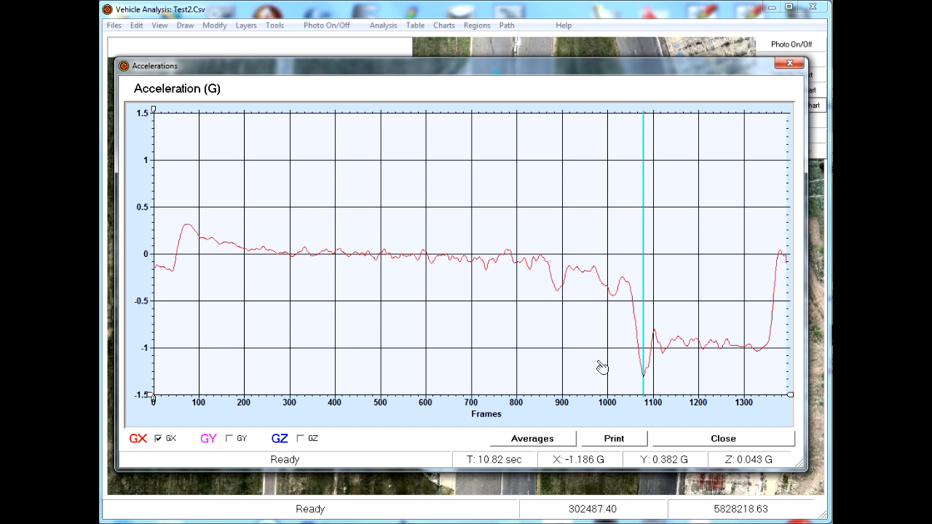
click(724, 439)
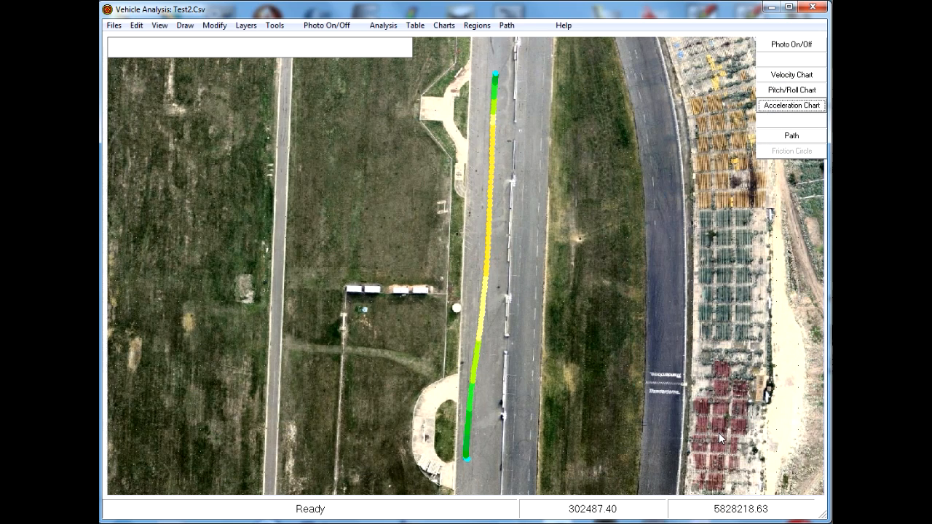